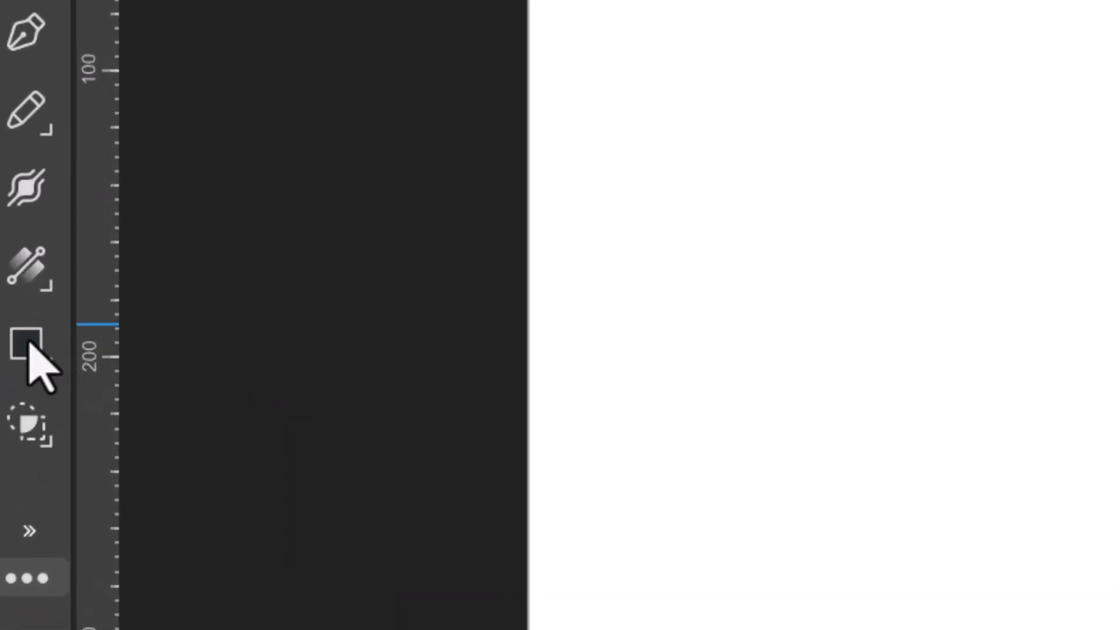
Draw a five-pointed star about 165 mm wide on the page with the Star Tool and set its stroke width to 2.3 pt
{"action": "left_click", "coordinate": [26, 345]}
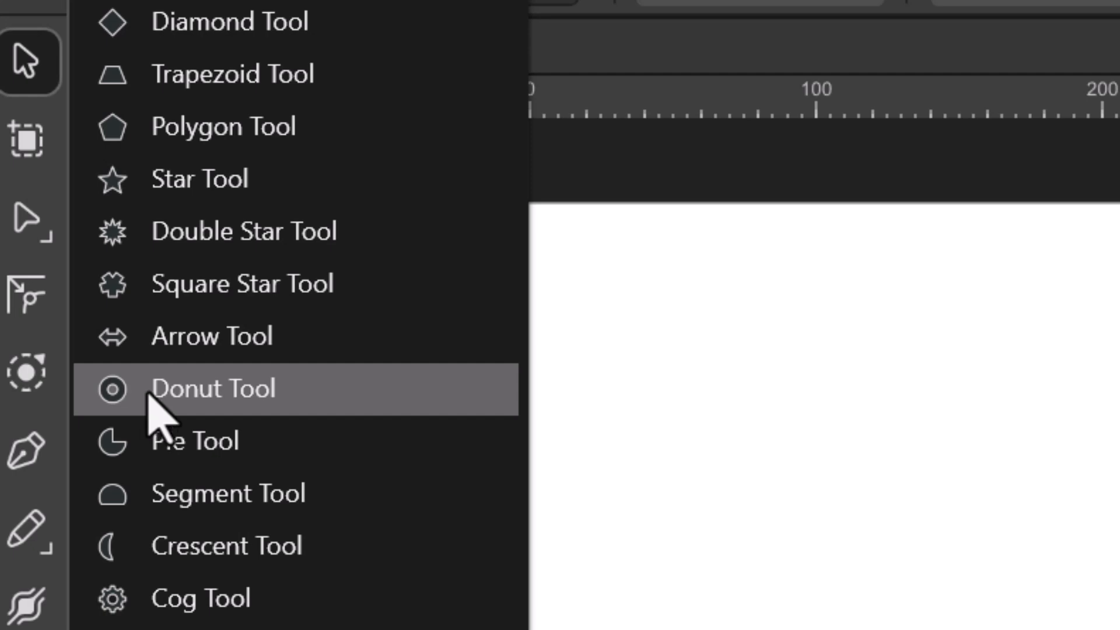
{"action": "left_click", "coordinate": [167, 185]}
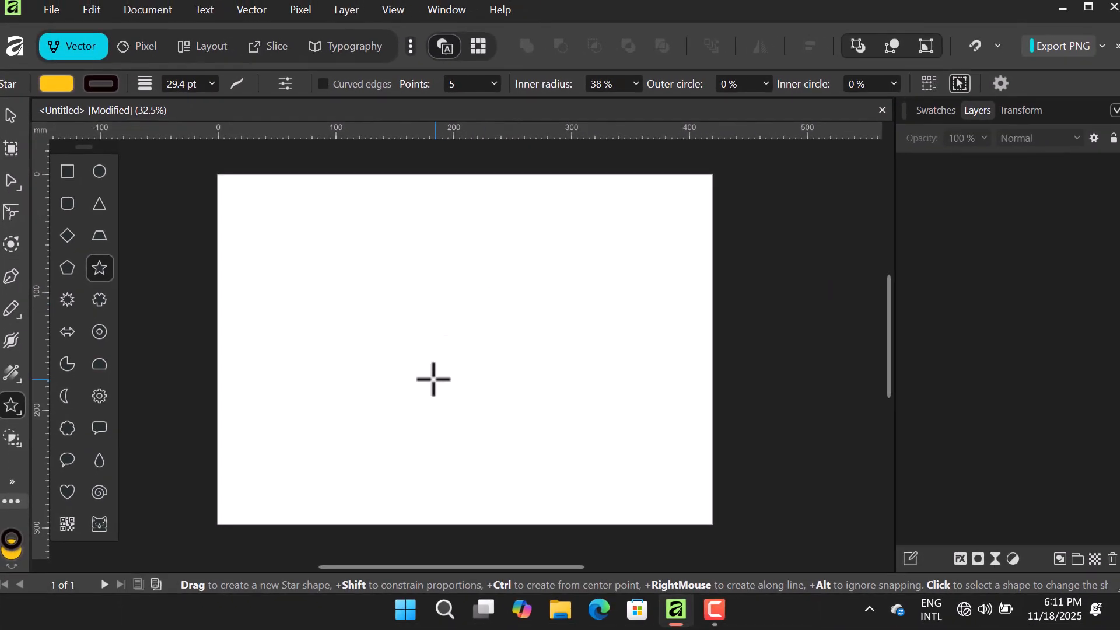
{"action": "left_click_drag", "start_coordinate": [383, 258], "coordinate": [576, 440]}
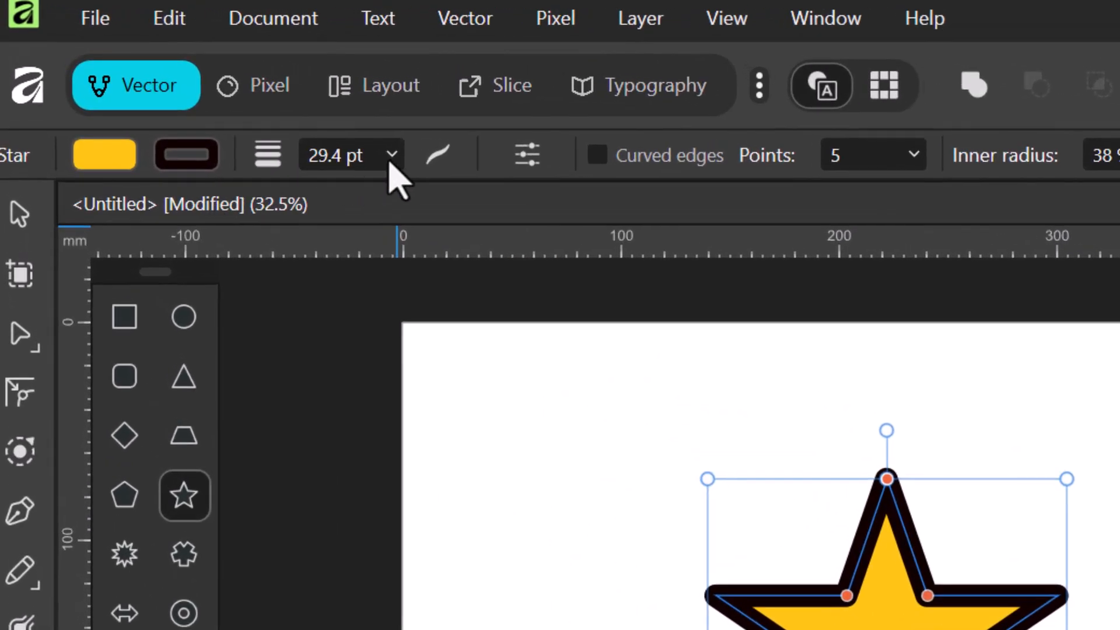
{"action": "left_click", "coordinate": [390, 155]}
{"action": "left_click_drag", "start_coordinate": [395, 191], "coordinate": [307, 182]}
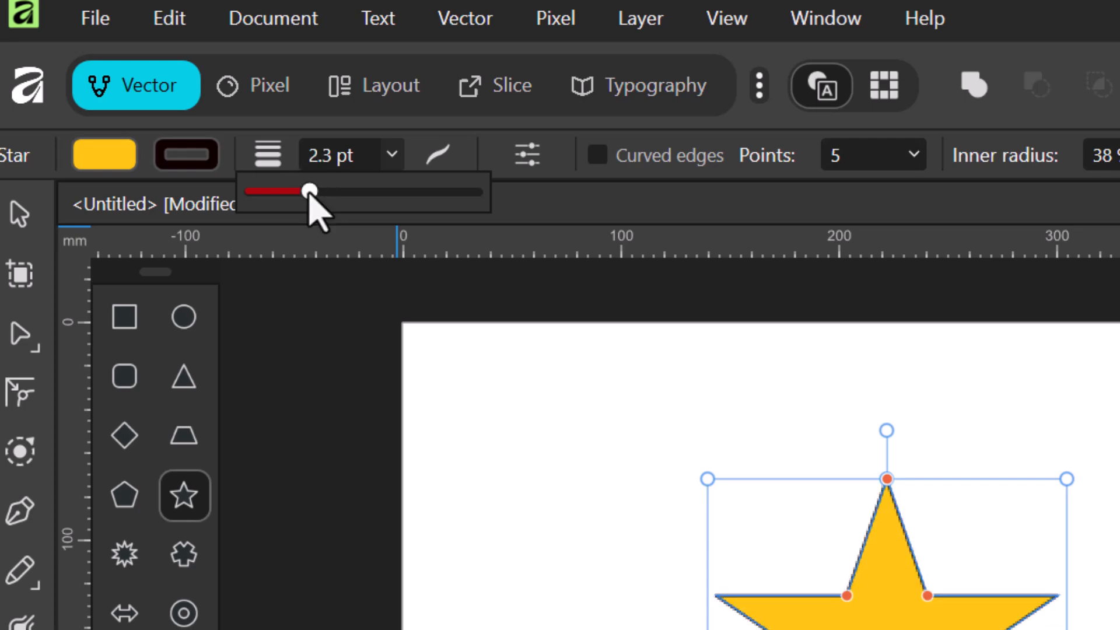
{"action": "left_click", "coordinate": [378, 155]}
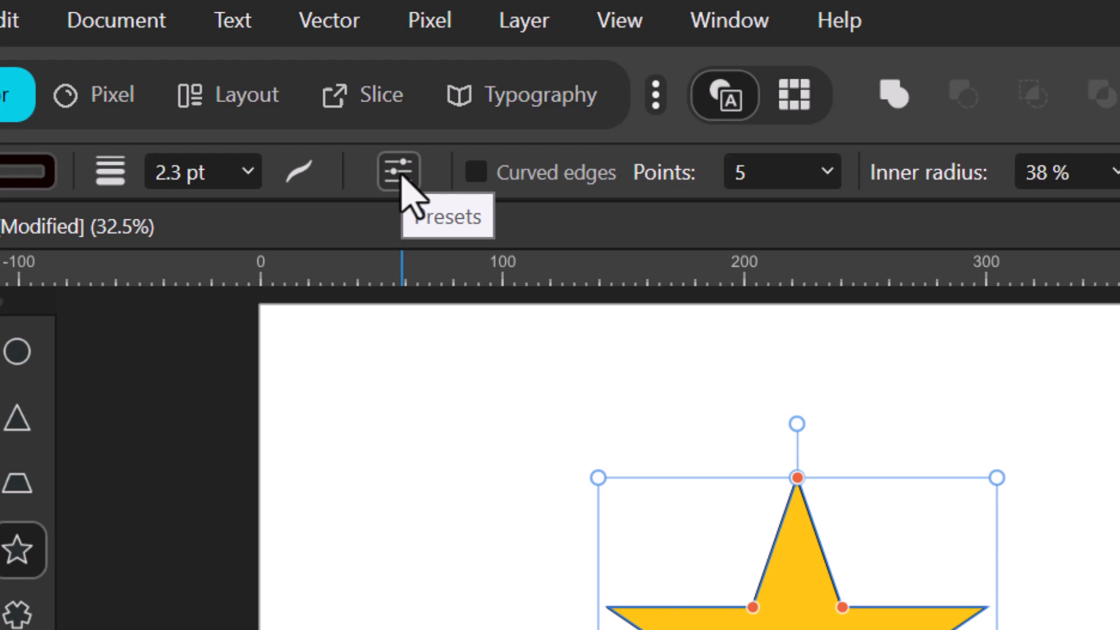
Reshape the star into a rounded five-petal flower with an 83% outer circle and a 33% inner circle
{"action": "left_click", "coordinate": [400, 174]}
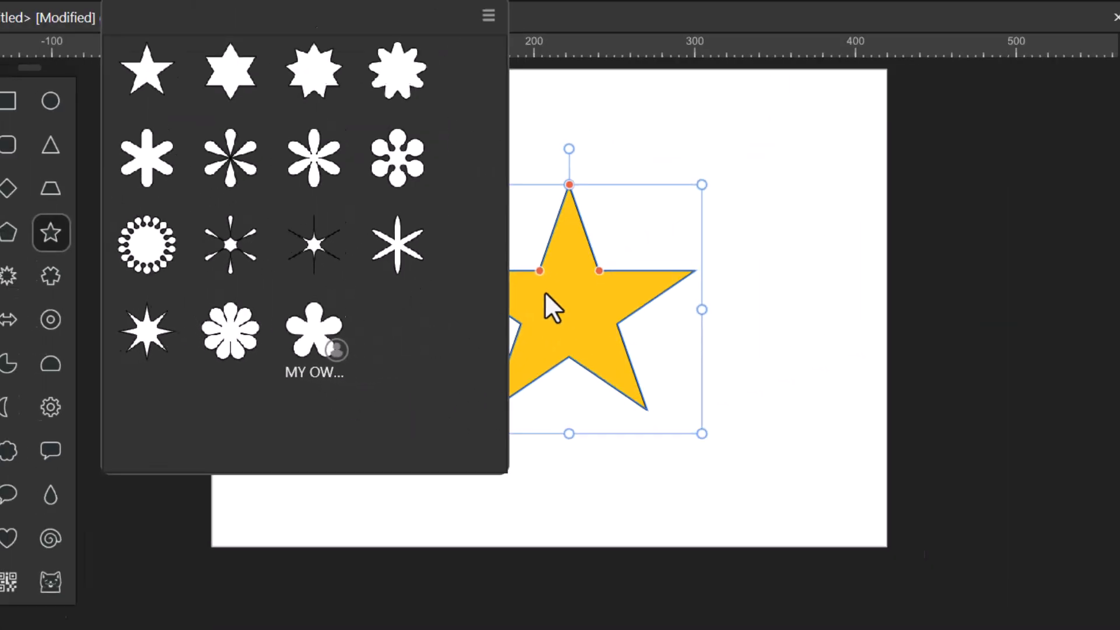
{"action": "left_click", "coordinate": [828, 227]}
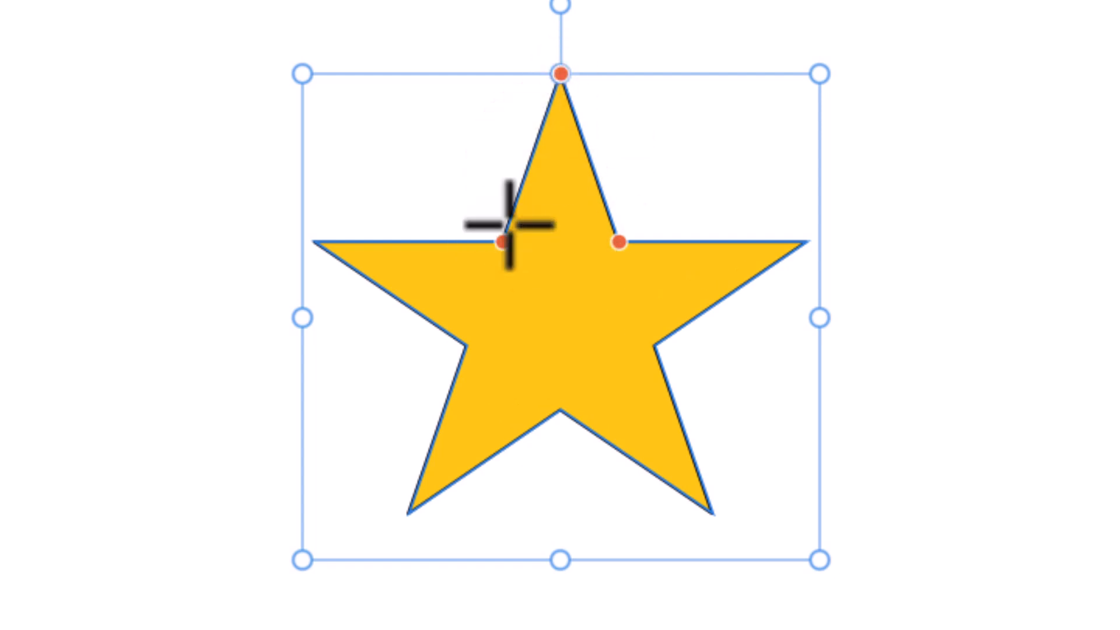
{"action": "left_click_drag", "start_coordinate": [503, 241], "coordinate": [522, 266]}
{"action": "left_click_drag", "start_coordinate": [570, 90], "coordinate": [560, 152]}
{"action": "key", "text": "shift+Up"}
{"action": "key", "text": "ctrl+z"}
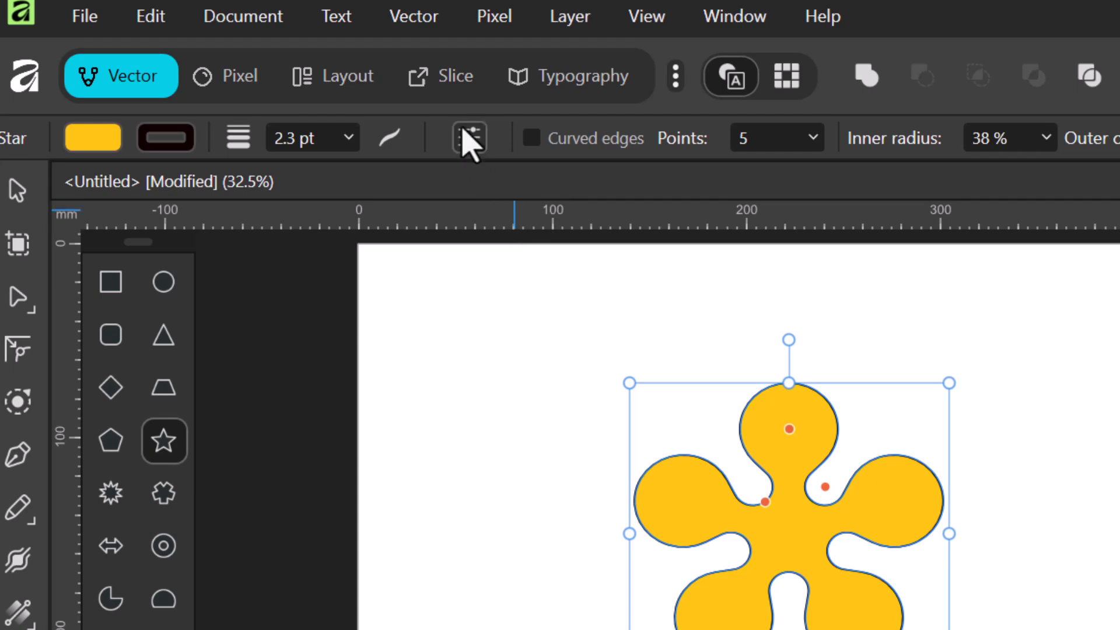
Save the flower shape as a star preset named "new shape", leaving the category at None
{"action": "left_click", "coordinate": [470, 141]}
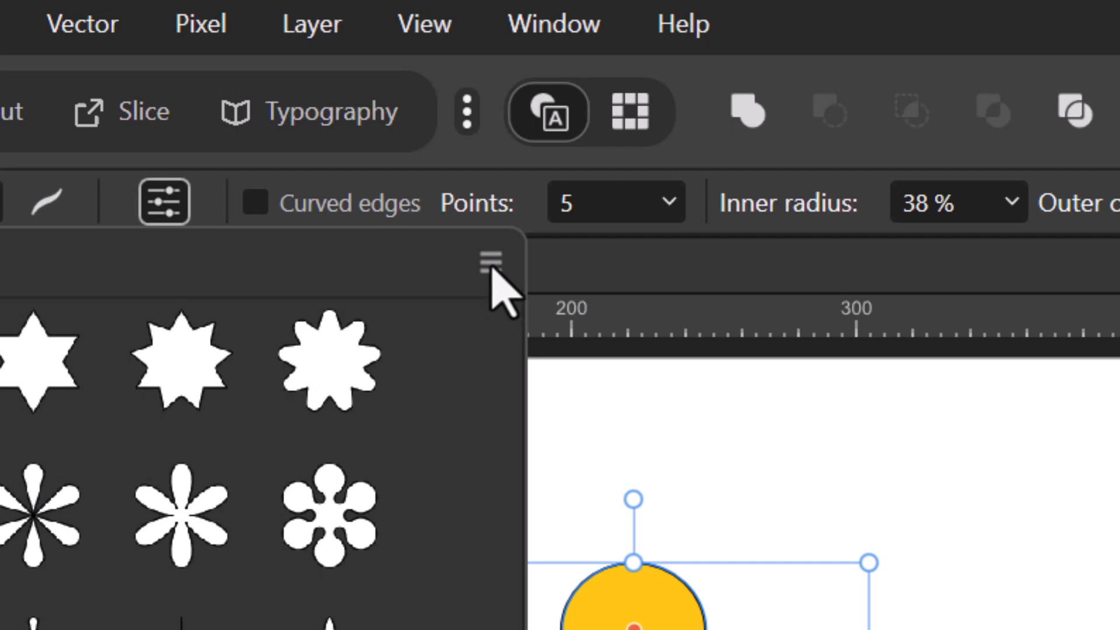
{"action": "left_click", "coordinate": [490, 263]}
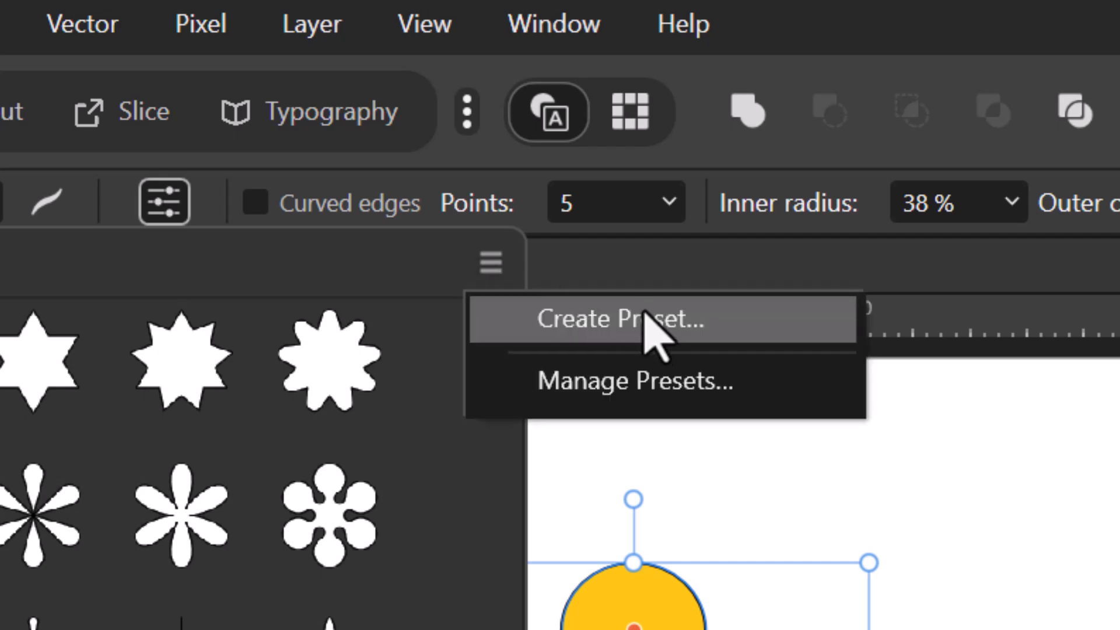
{"action": "left_click", "coordinate": [648, 320]}
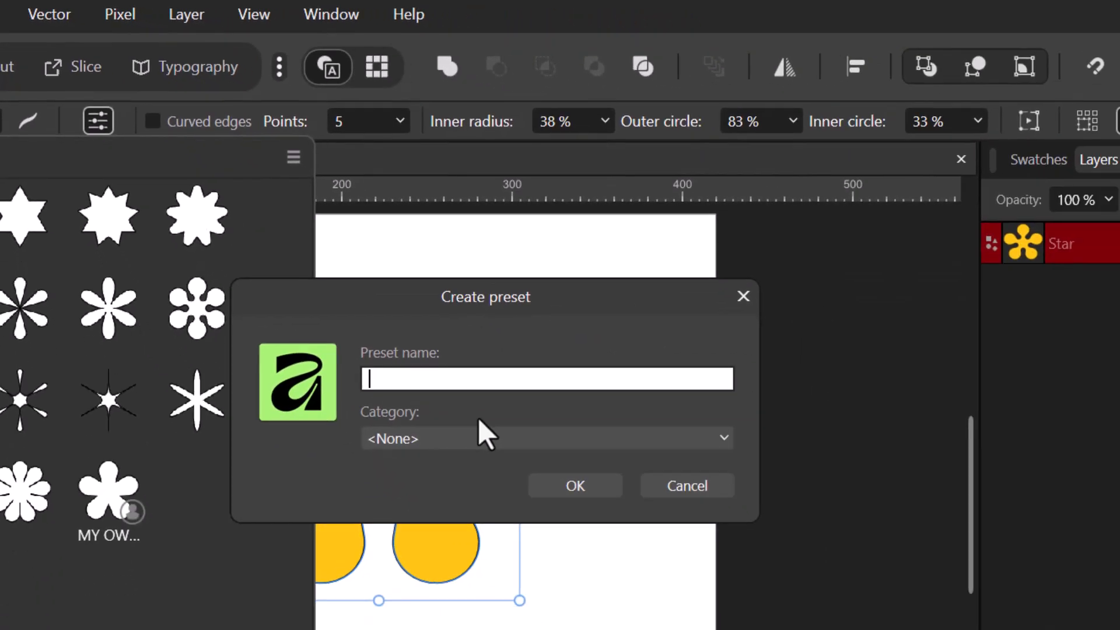
{"action": "type", "text": "new shap"}
{"action": "left_click", "coordinate": [560, 487]}
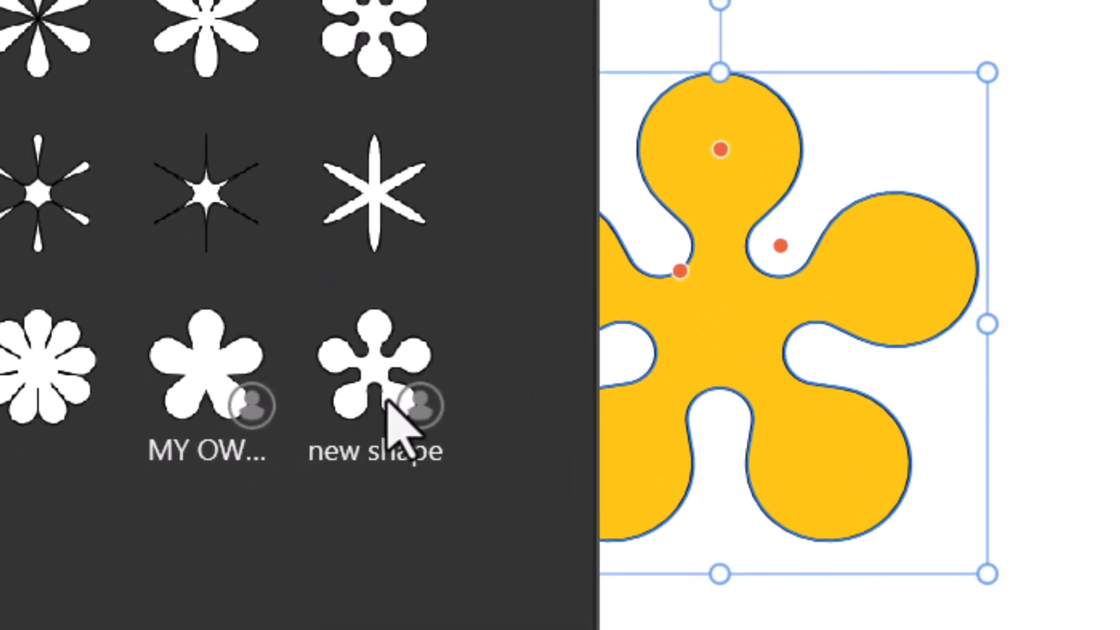
{"action": "left_click", "coordinate": [1068, 319]}
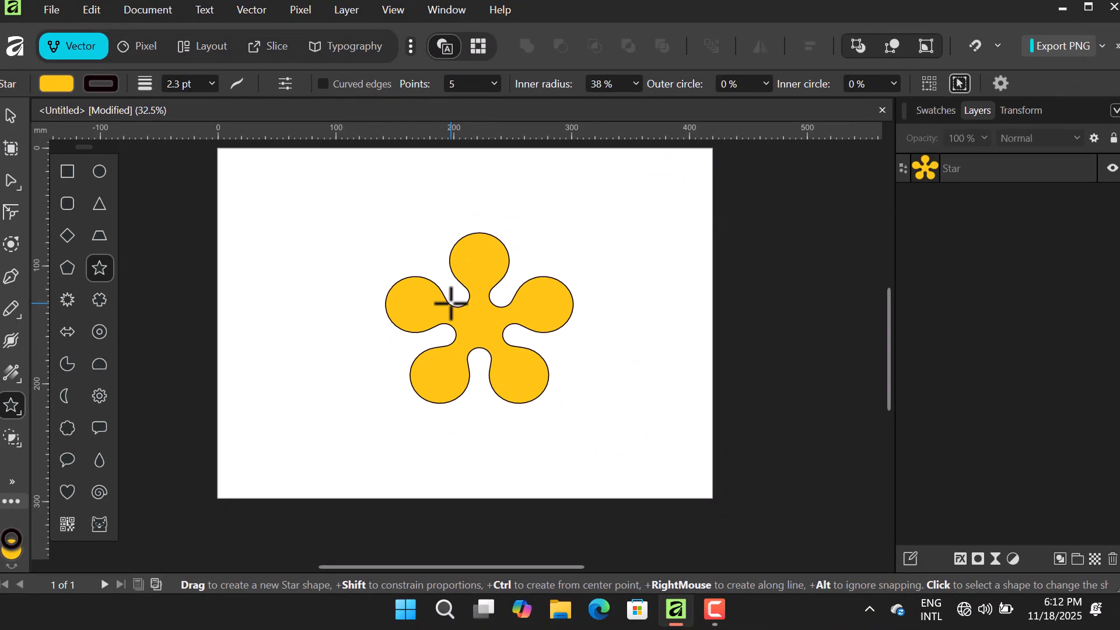
Select the flower shape on the page and delete it
{"action": "key", "text": "v"}
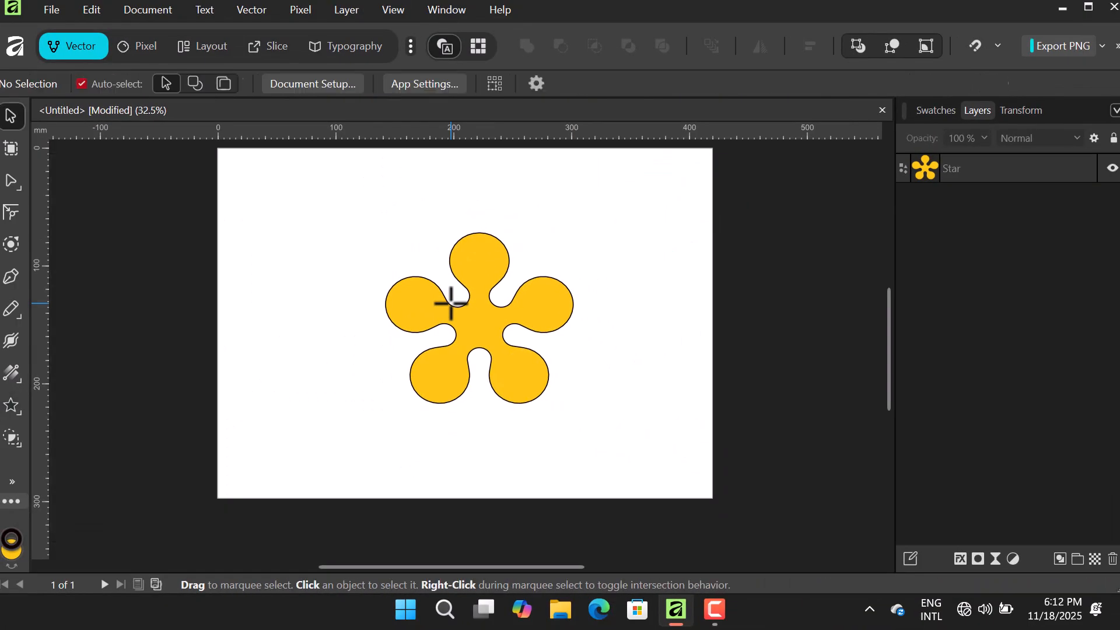
{"action": "left_click_drag", "start_coordinate": [390, 230], "coordinate": [657, 474]}
{"action": "key", "text": "Delete"}
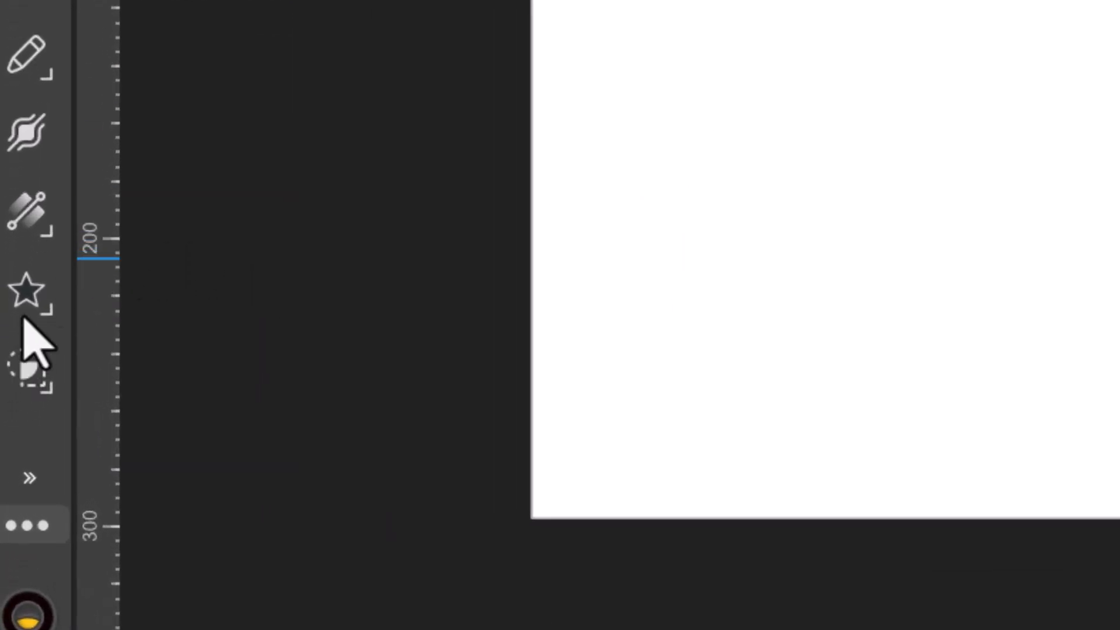
Draw a new star about 140 mm wide and apply the "new shape" preset to it
{"action": "left_click", "coordinate": [21, 291]}
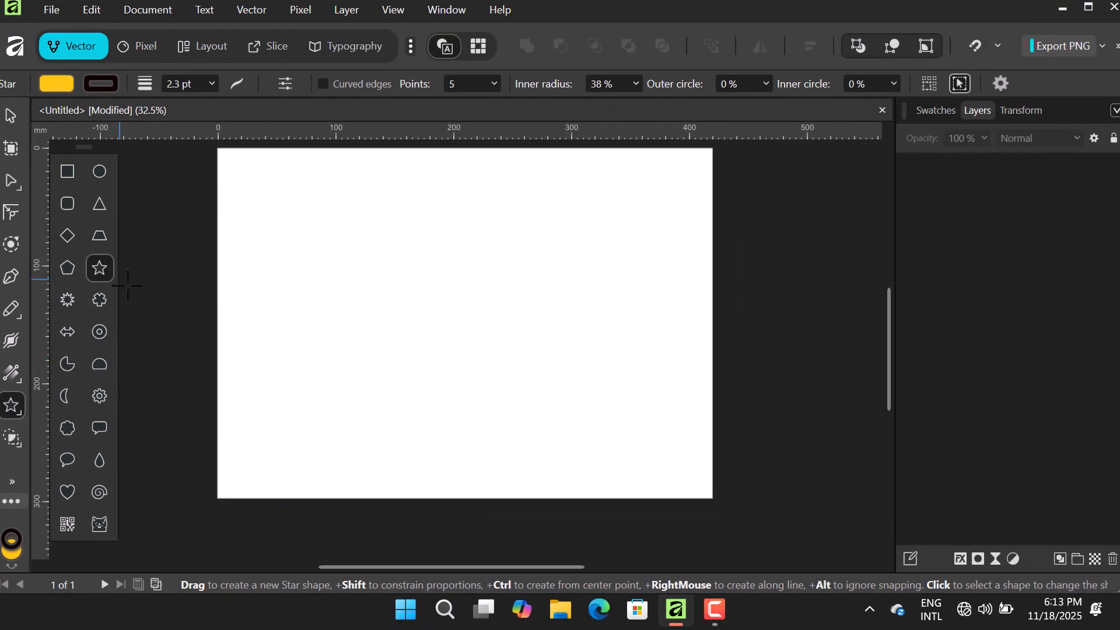
{"action": "left_click_drag", "start_coordinate": [407, 262], "coordinate": [570, 413]}
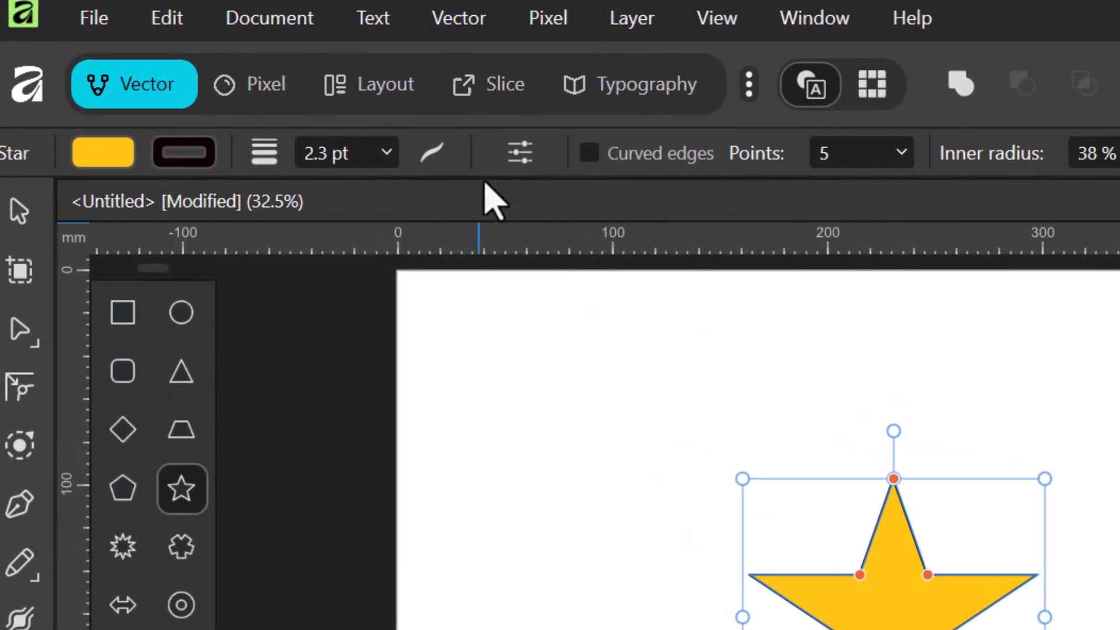
{"action": "left_click", "coordinate": [520, 153]}
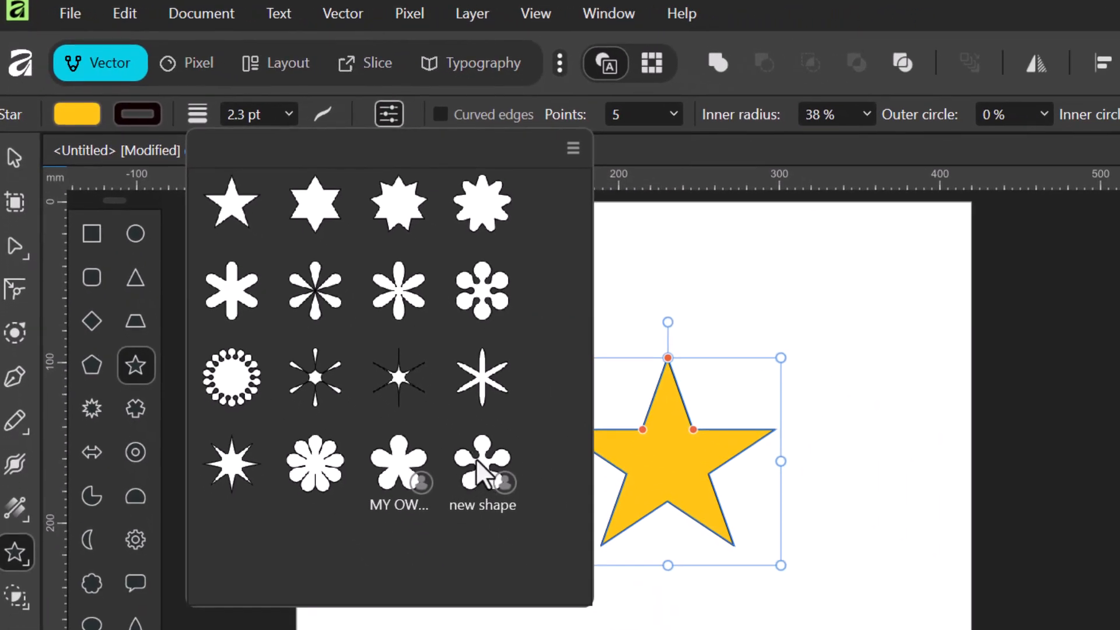
{"action": "left_click", "coordinate": [482, 467]}
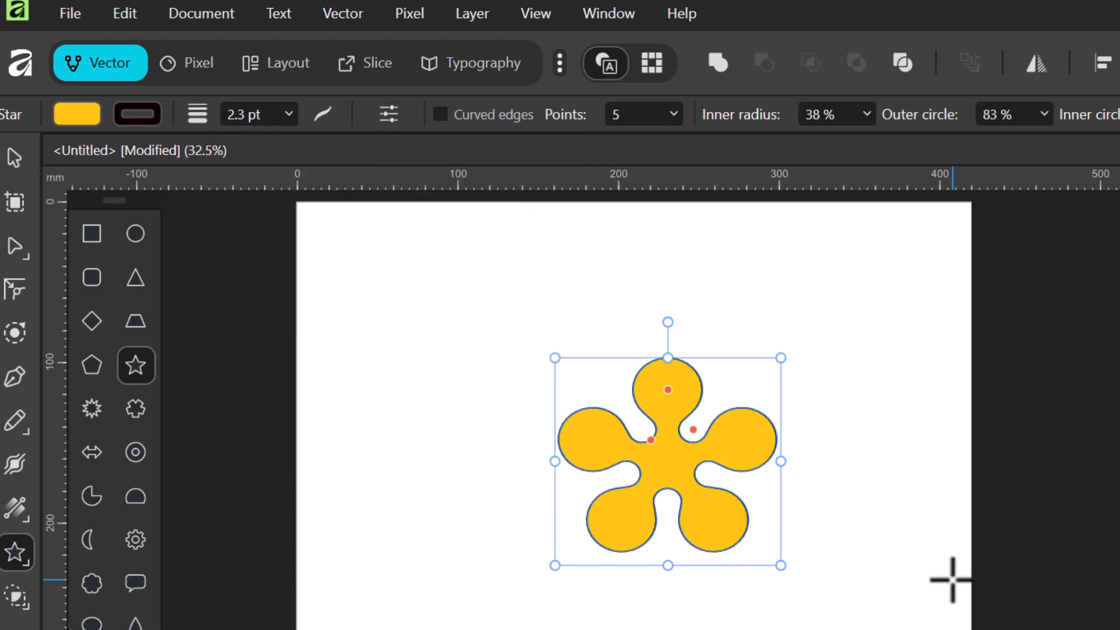
Move the flower shape toward the middle of the page and reactivate the Star Tool
{"action": "key", "text": "v"}
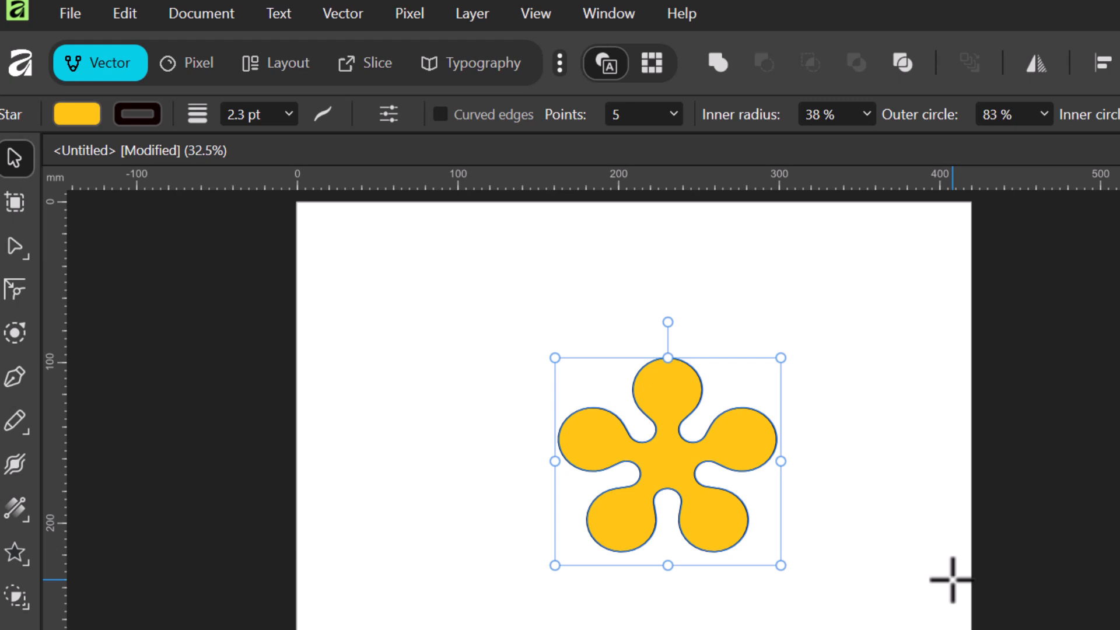
{"action": "left_click_drag", "start_coordinate": [693, 466], "coordinate": [641, 427]}
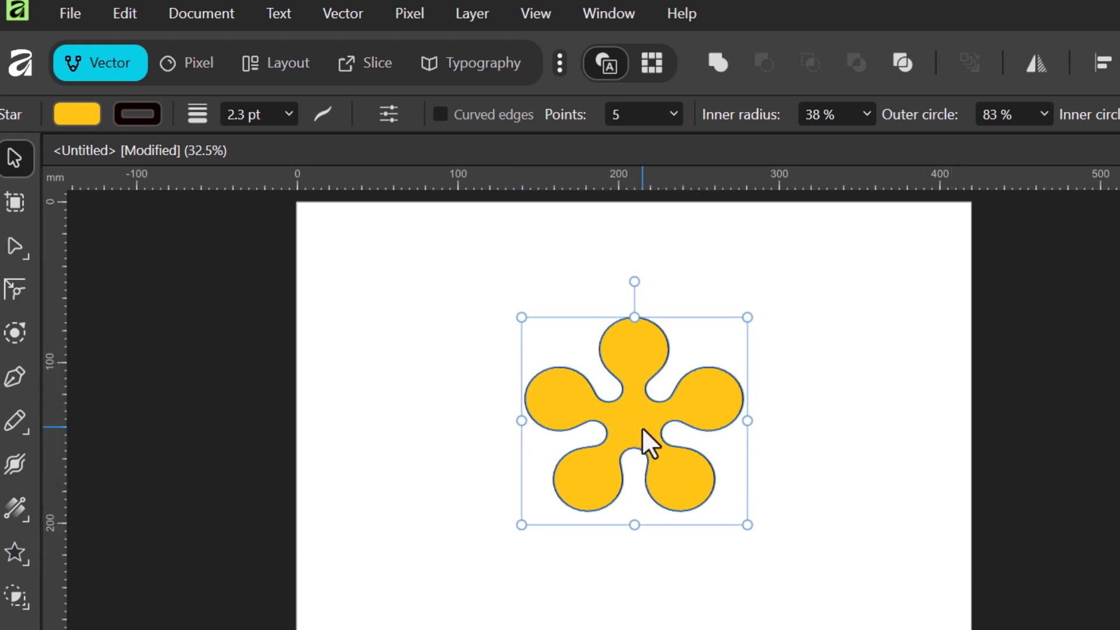
{"action": "left_click", "coordinate": [16, 553]}
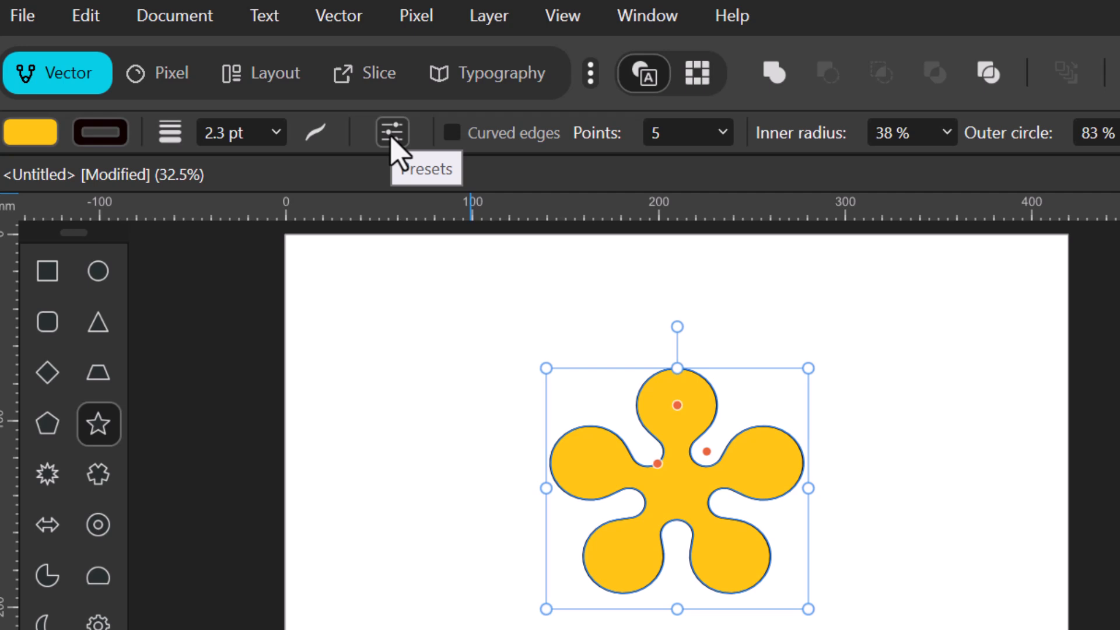
Convert the flower shape to curves and undo the conversion
{"action": "right_click", "coordinate": [677, 499]}
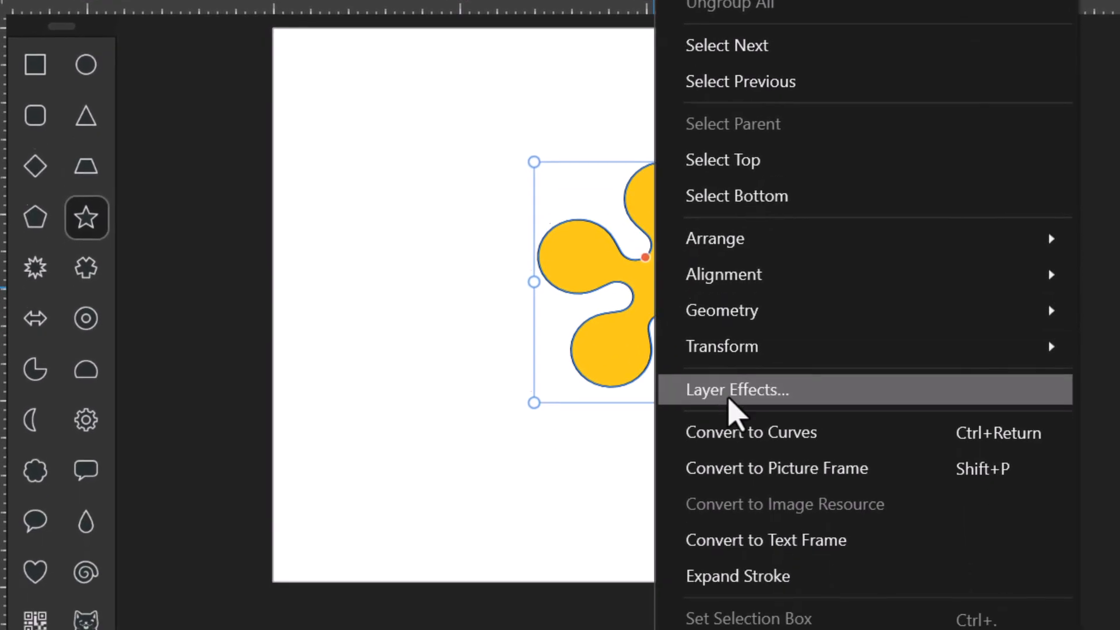
{"action": "left_click", "coordinate": [800, 435]}
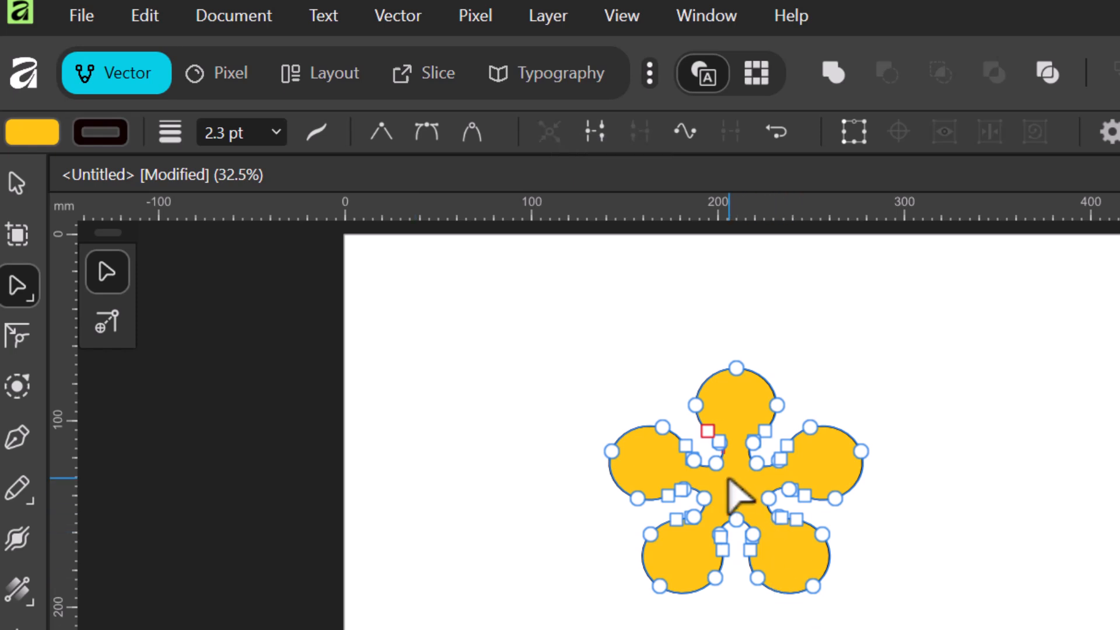
{"action": "key", "text": "ctrl+z"}
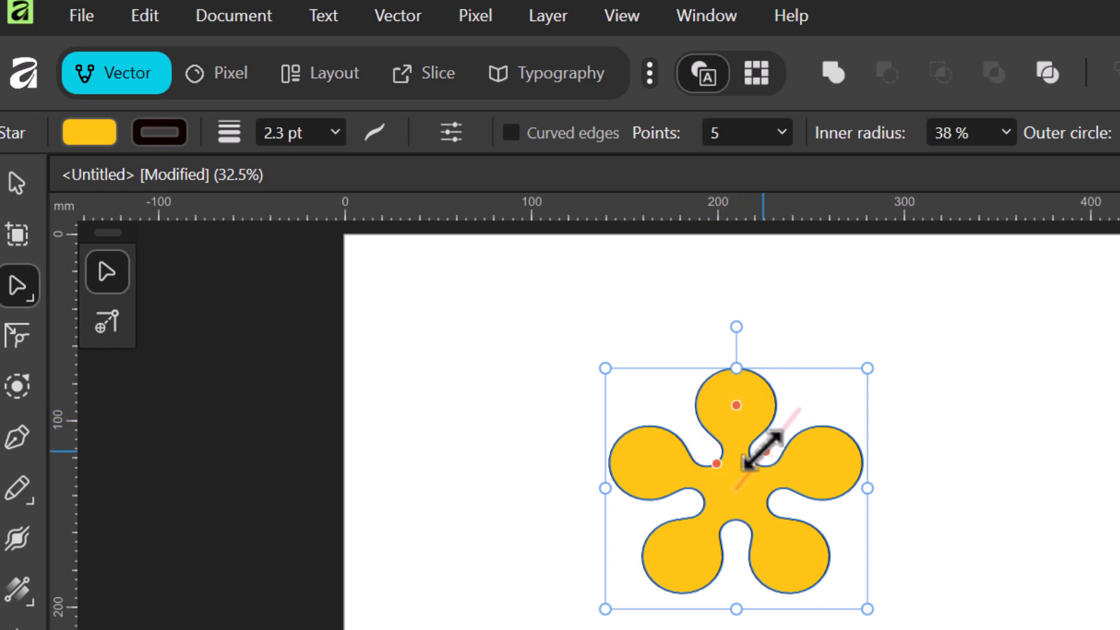
Reshape the flower into slimmer arms with a 48% inner radius and 43% outer circle, and set its points to 8
{"action": "left_click_drag", "start_coordinate": [709, 463], "coordinate": [774, 442]}
{"action": "left_click_drag", "start_coordinate": [736, 382], "coordinate": [737, 388]}
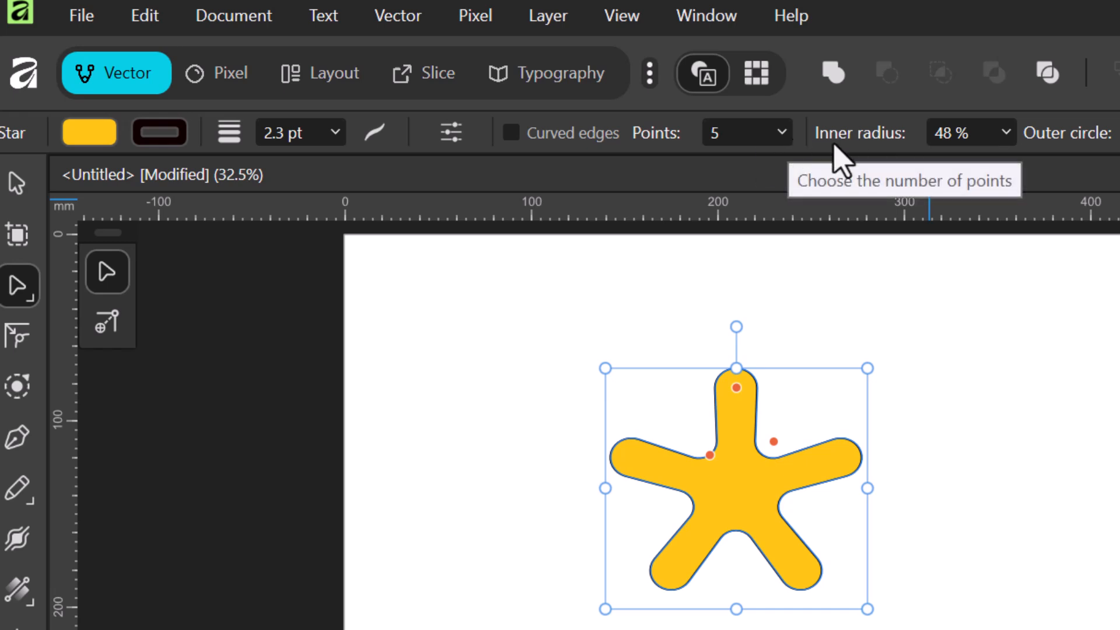
{"action": "left_click", "coordinate": [781, 134]}
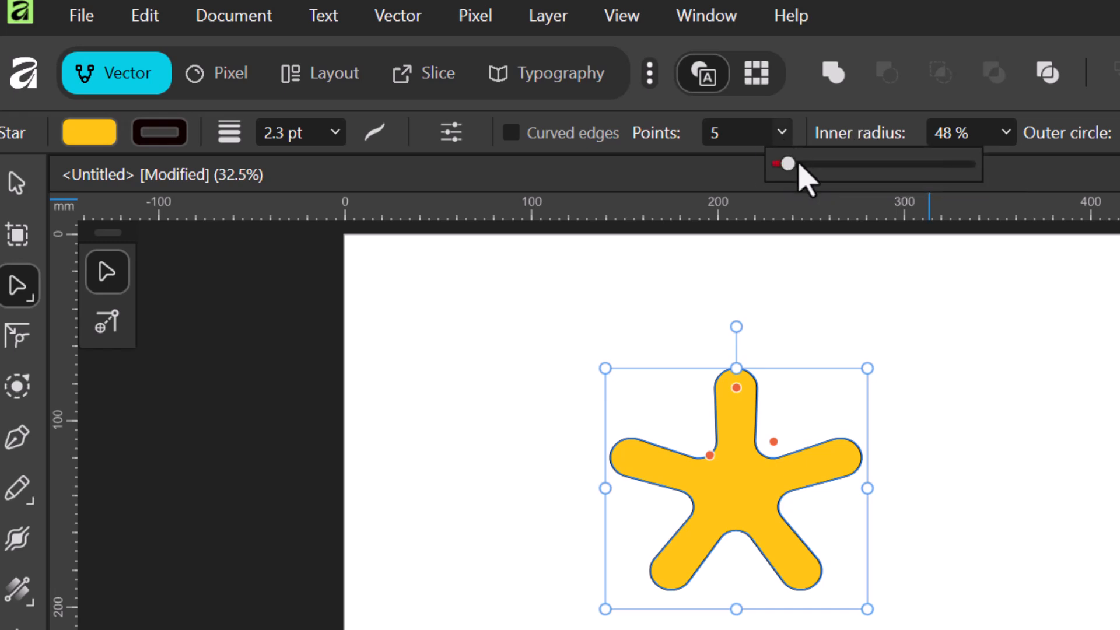
{"action": "left_click_drag", "start_coordinate": [790, 164], "coordinate": [802, 164]}
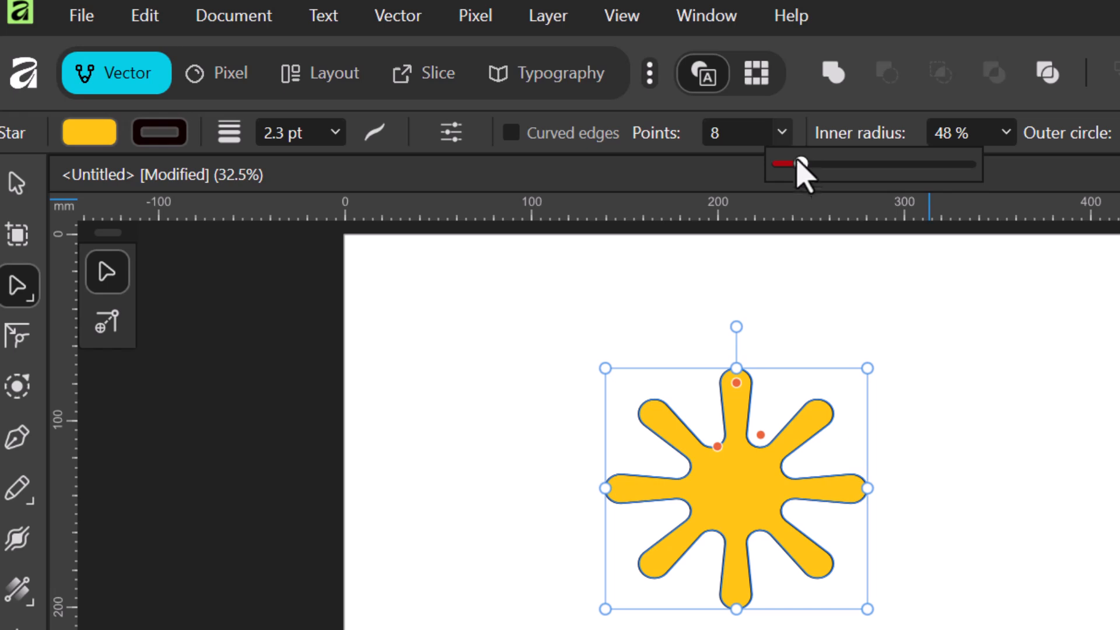
Set the eight-pointed shape's inner radius to 65% and its outer circle to 30%
{"action": "left_click", "coordinate": [997, 129]}
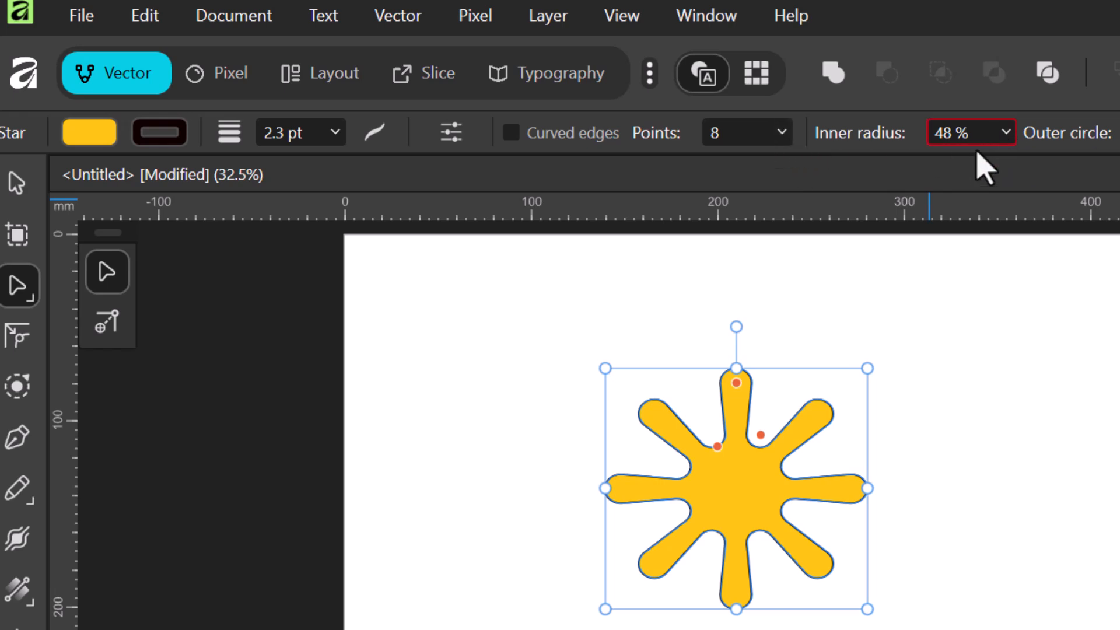
{"action": "left_click", "coordinate": [1006, 135]}
{"action": "left_click_drag", "start_coordinate": [1012, 164], "coordinate": [1050, 165]}
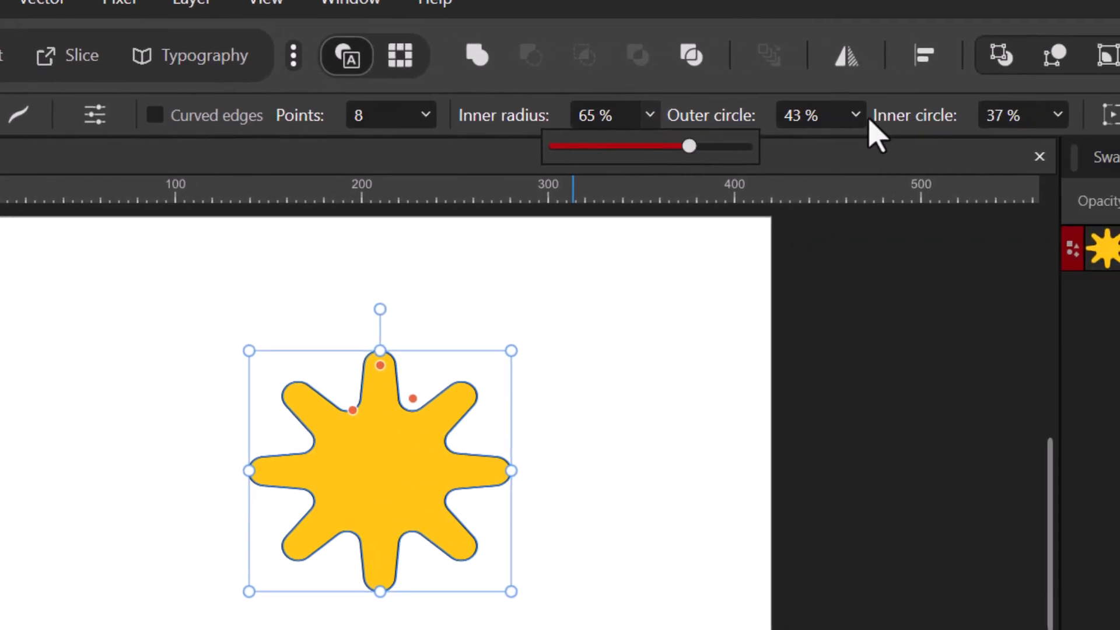
{"action": "left_click", "coordinate": [853, 116]}
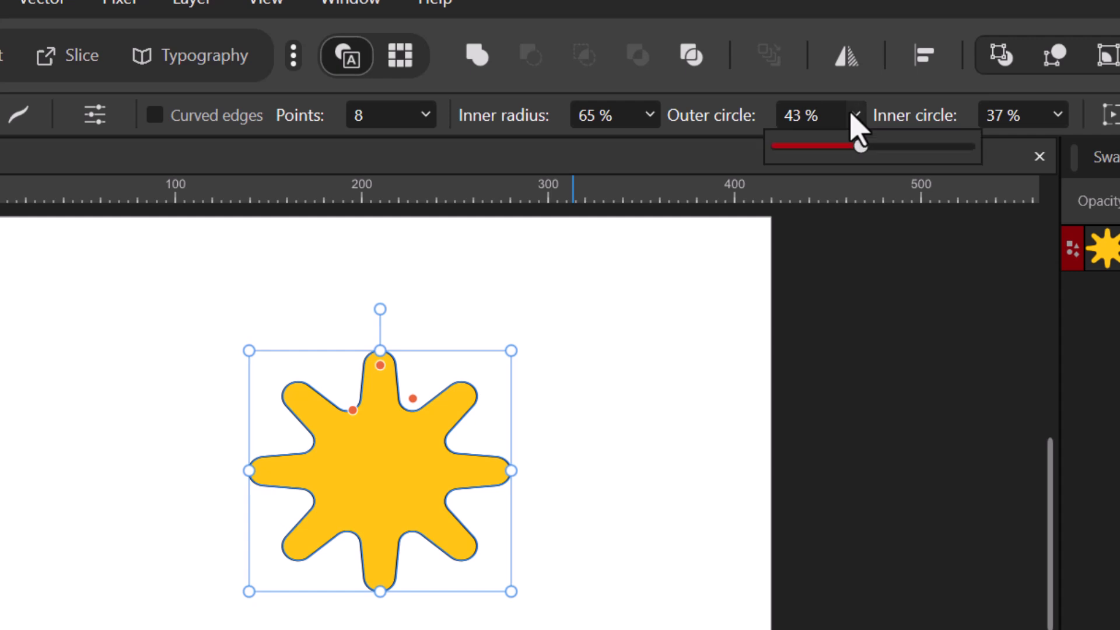
{"action": "left_click_drag", "start_coordinate": [857, 146], "coordinate": [837, 148]}
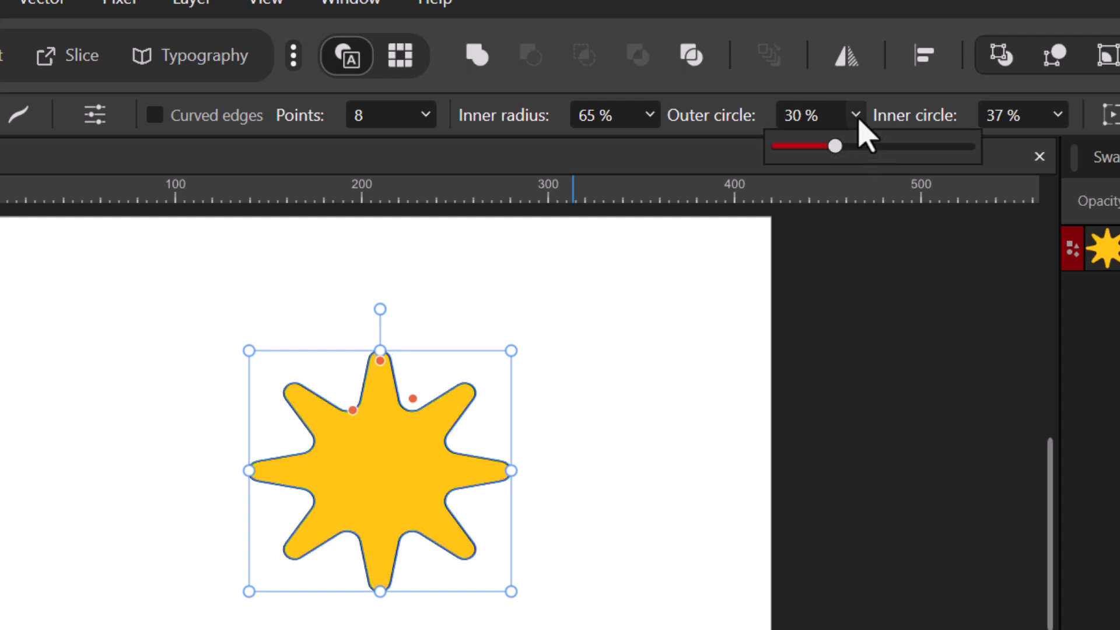